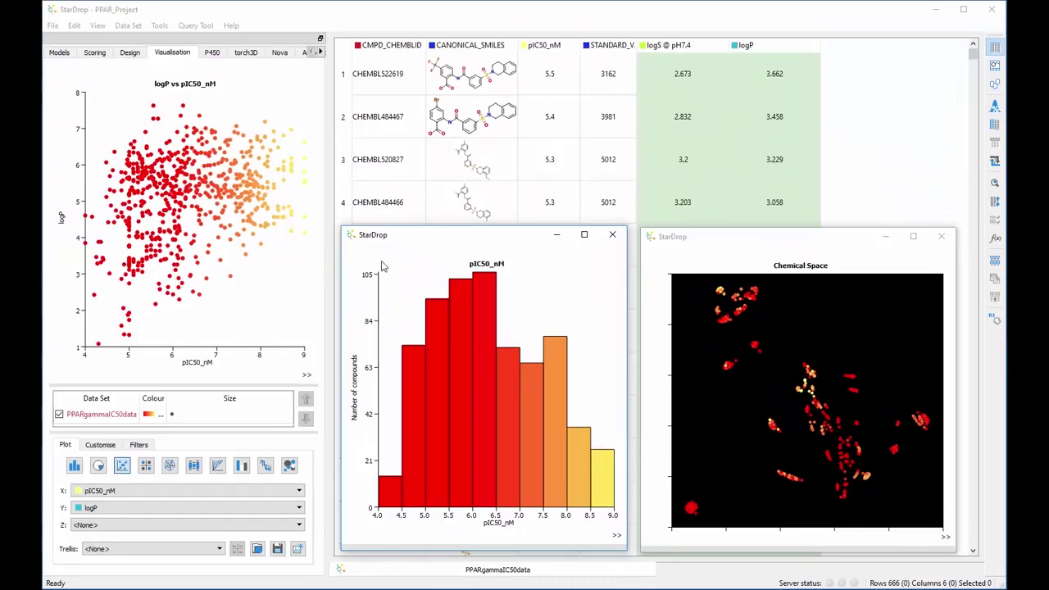
Minimise the pIC50_nM histogram and Chemical Space windows and open the Nova wizard.
click(554, 236)
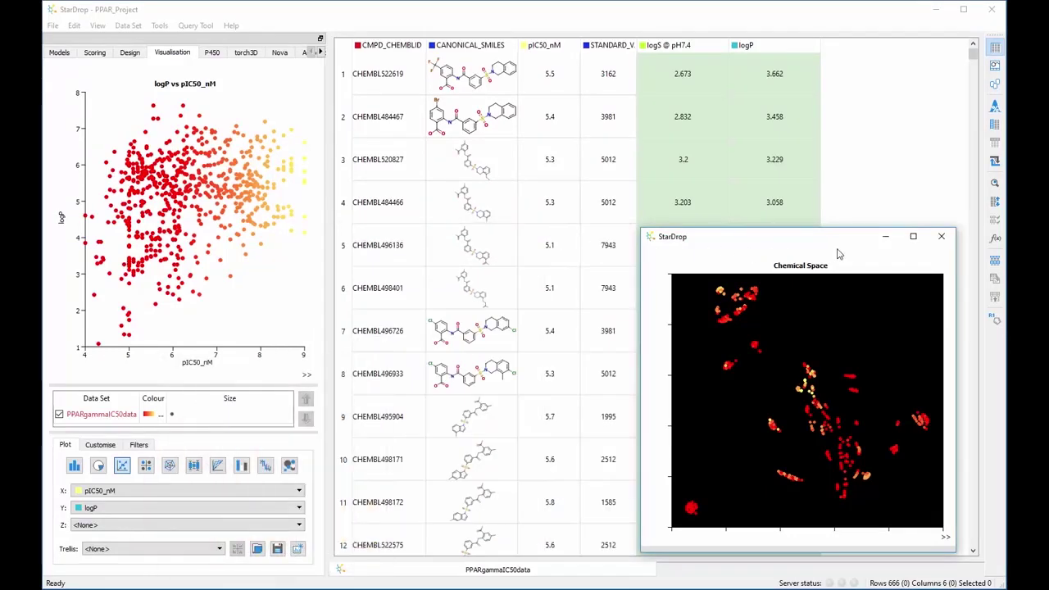
click(885, 236)
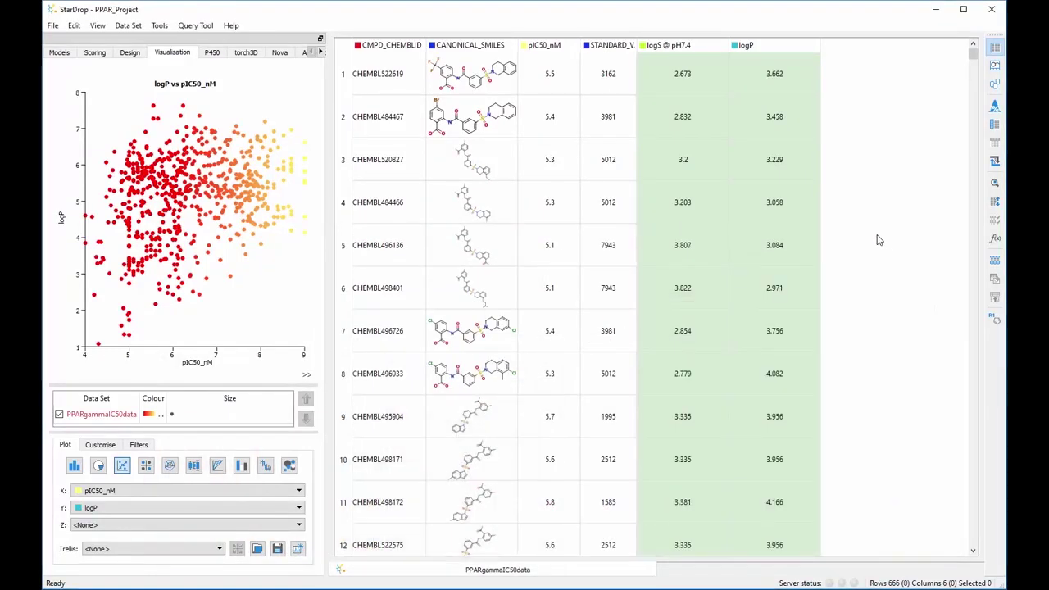
click(281, 52)
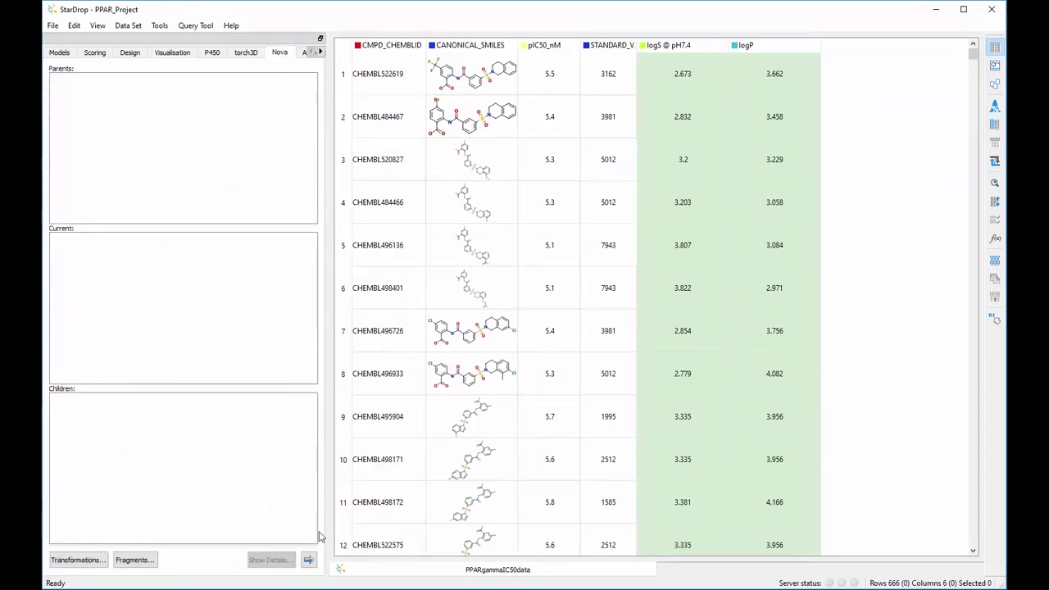
click(309, 561)
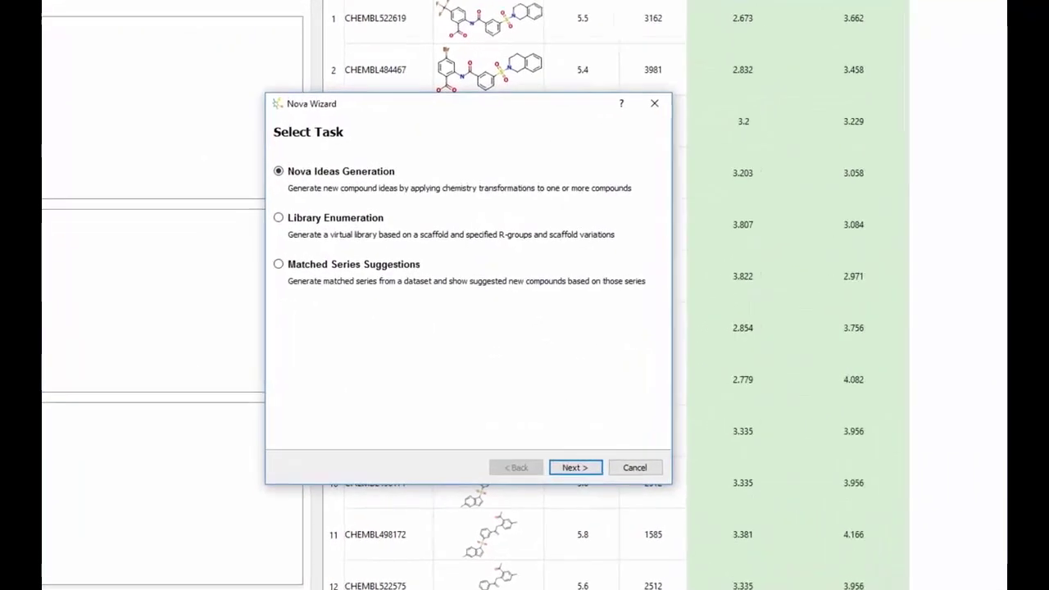
Choose the Matched Series Suggestions task and include the matched series identified in PPARgammaIC50data, seeking to increase pIC50_nM.
click(400, 255)
click(602, 487)
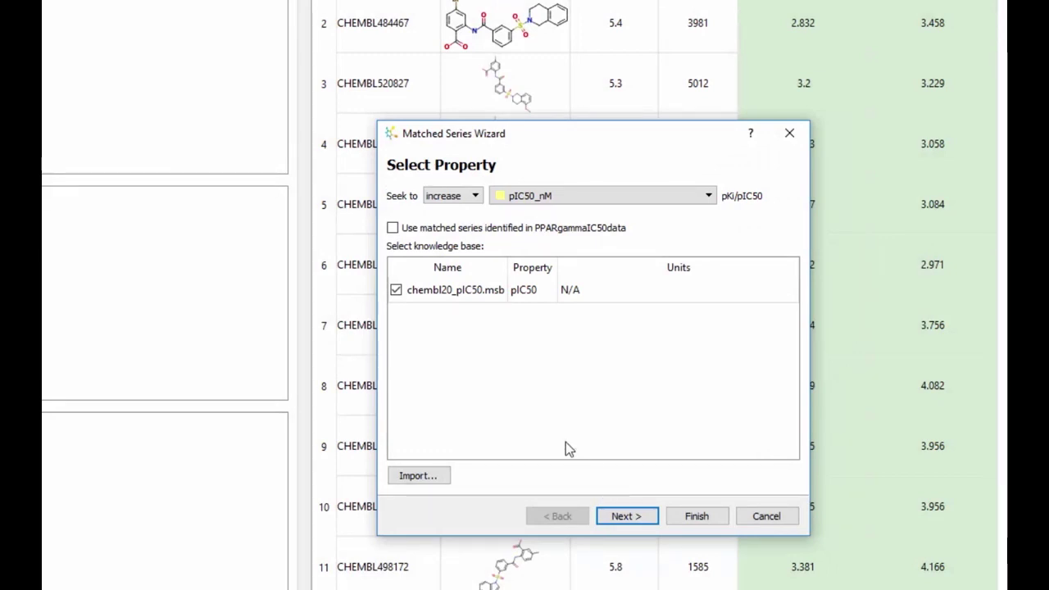
click(393, 228)
click(625, 516)
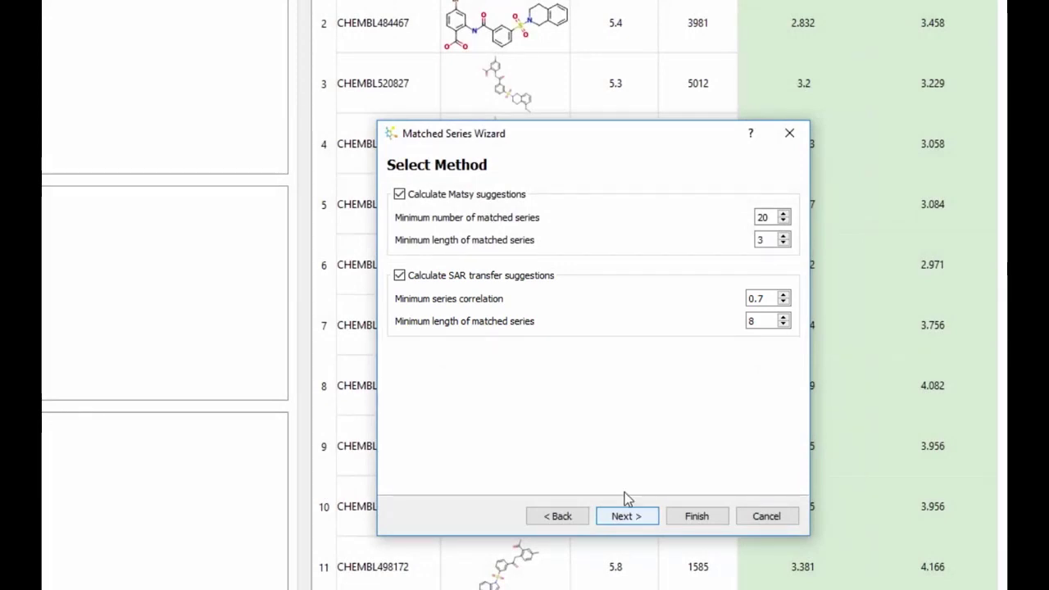
Disable Matsy suggestions and set the SAR transfer minimum series correlation to 0.1 and minimum matched series length to 3.
click(400, 196)
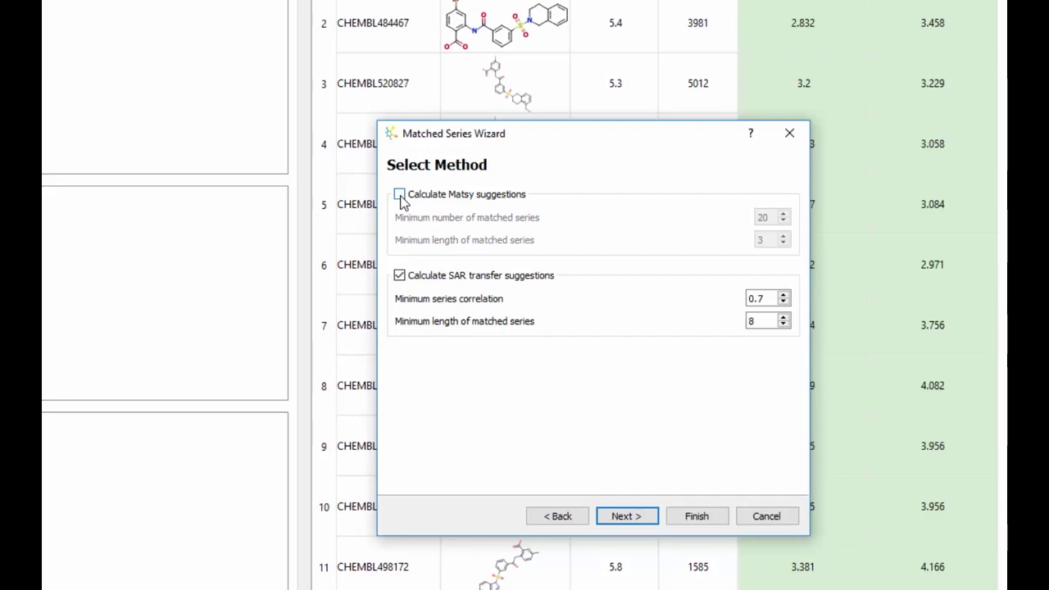
click(761, 298)
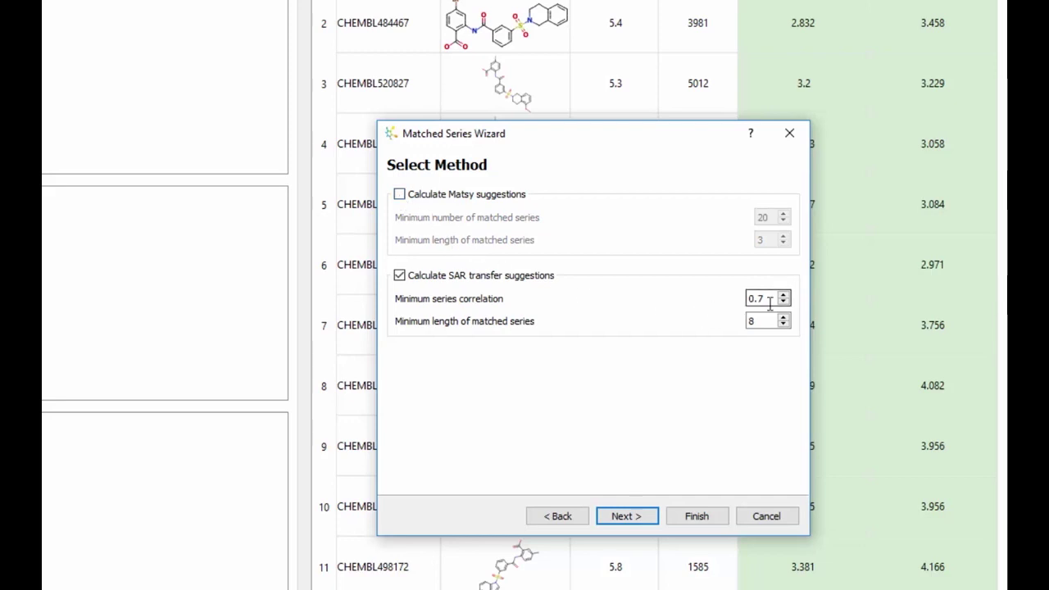
drag(758, 298, 743, 321)
text(1)
text(3)
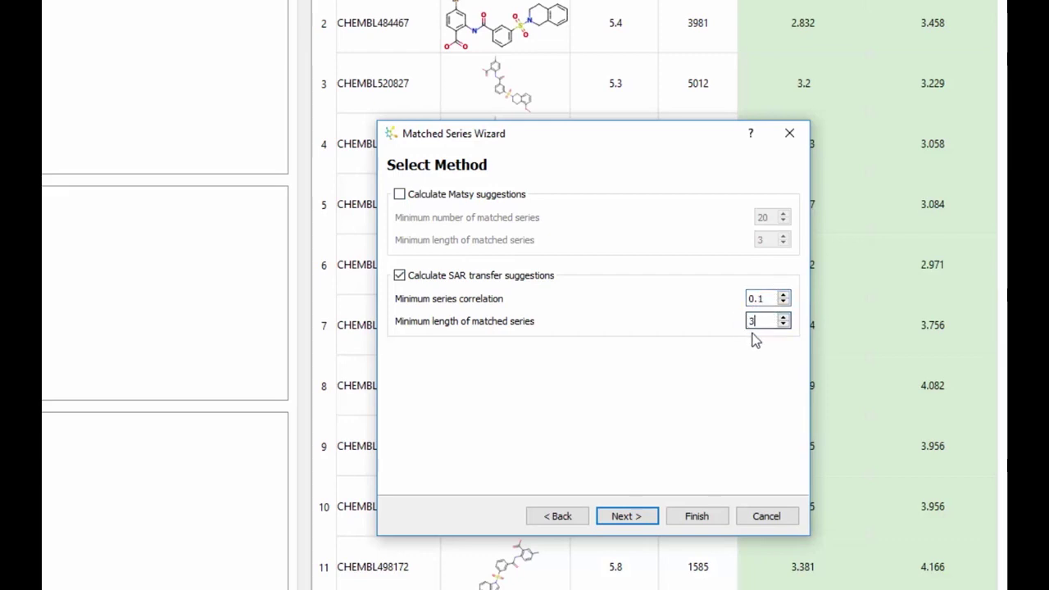
click(644, 522)
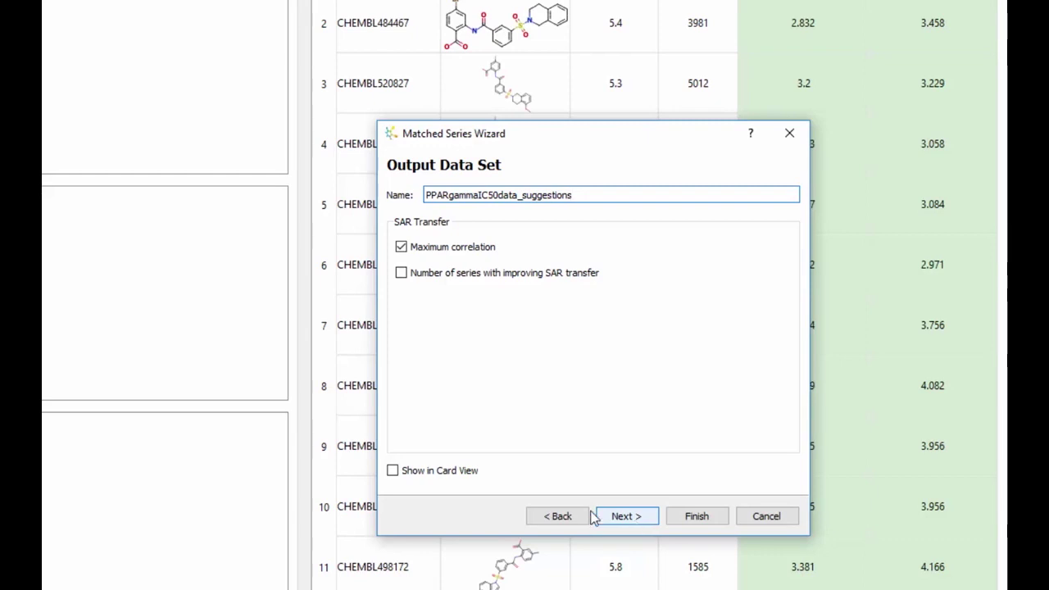
Show the output data set in Card View and generate the suggestions with the Undesirable fragments filter.
click(398, 472)
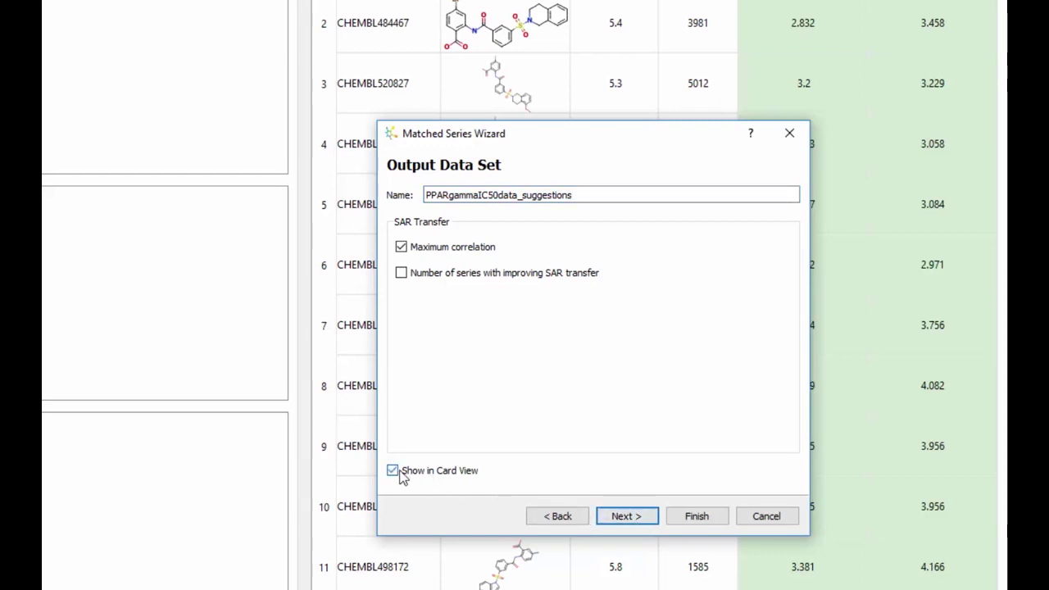
click(619, 518)
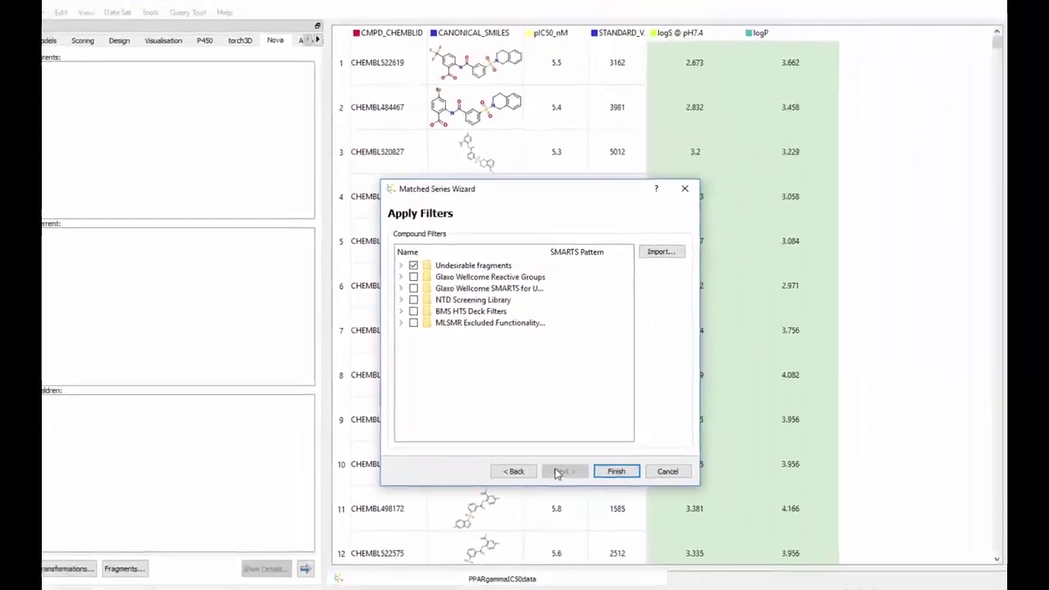
click(604, 466)
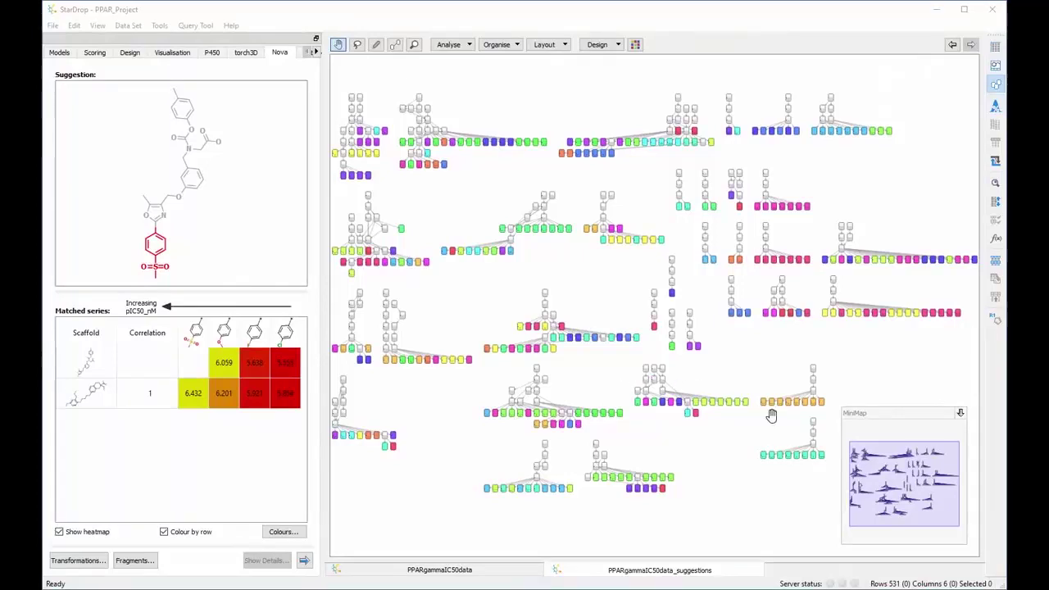
Colour the cards by Max. Correlation and display the matched series of the bromo suggestion in the lowest tree.
drag(765, 400, 632, 283)
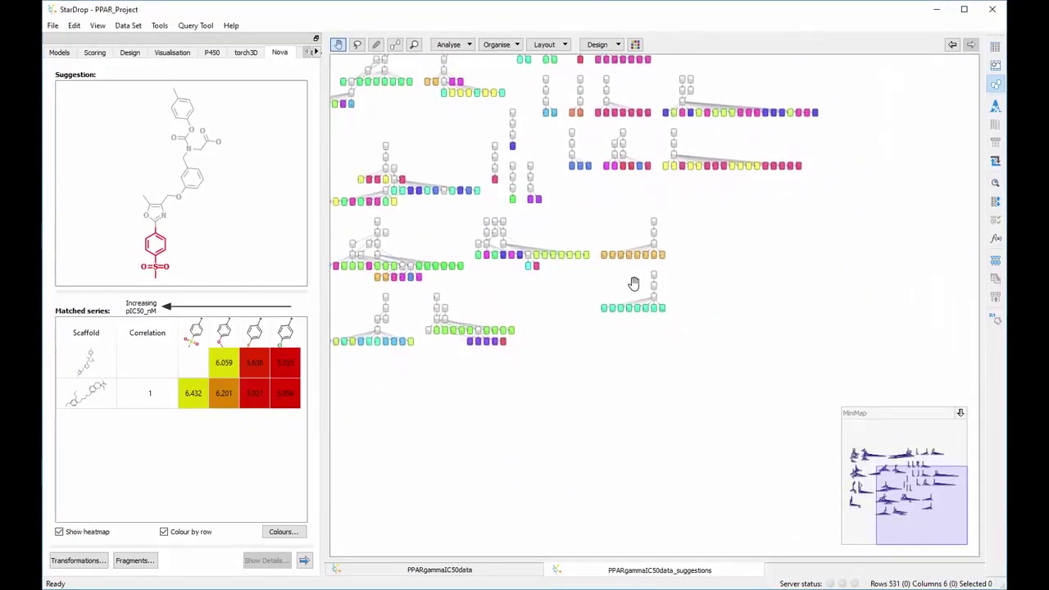
scroll(633, 283, up, 4)
scroll(633, 283, up, 5)
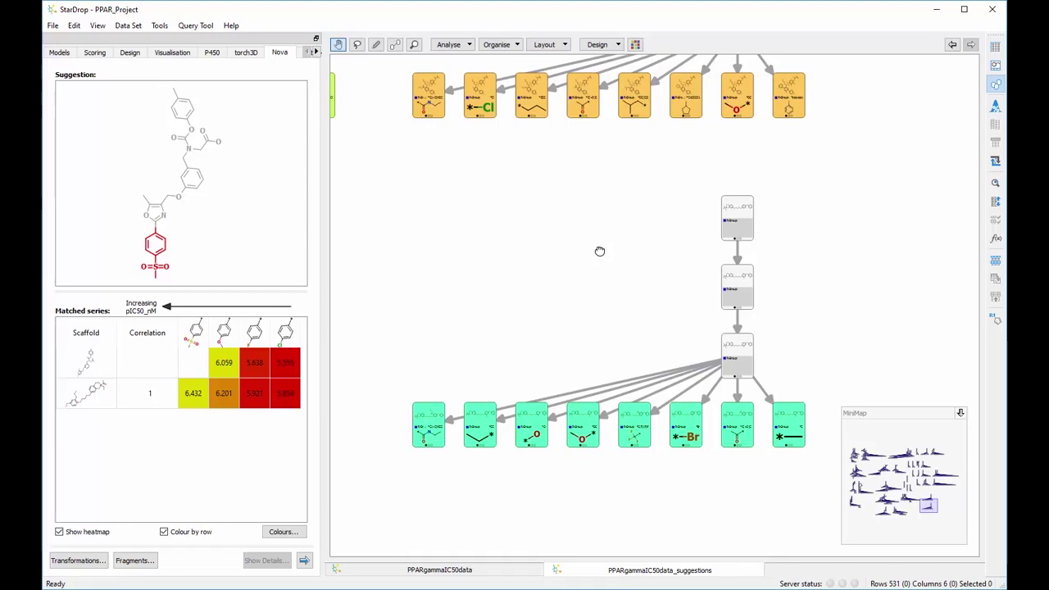
click(635, 46)
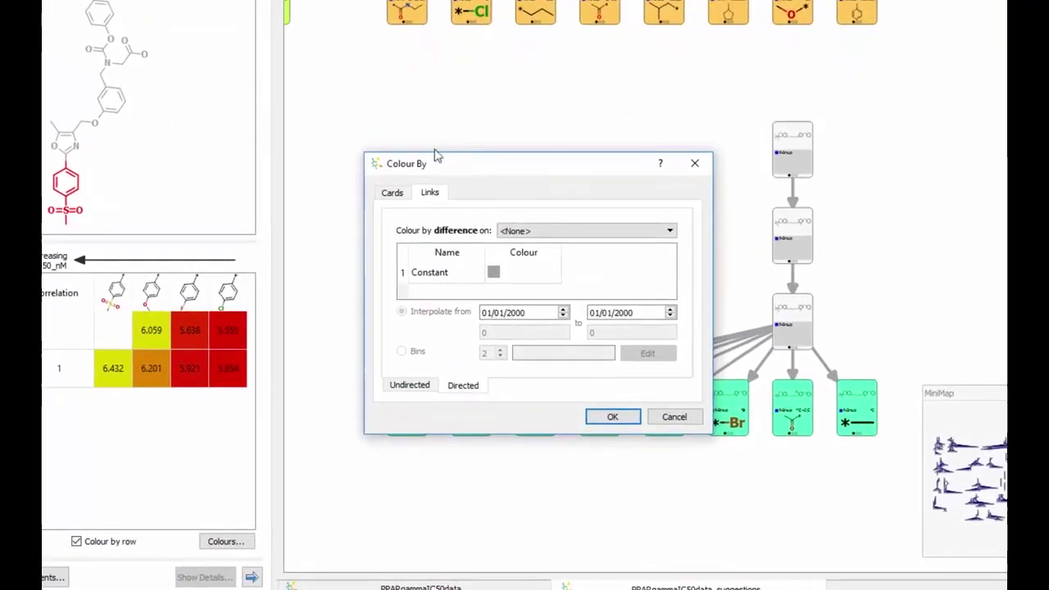
click(407, 195)
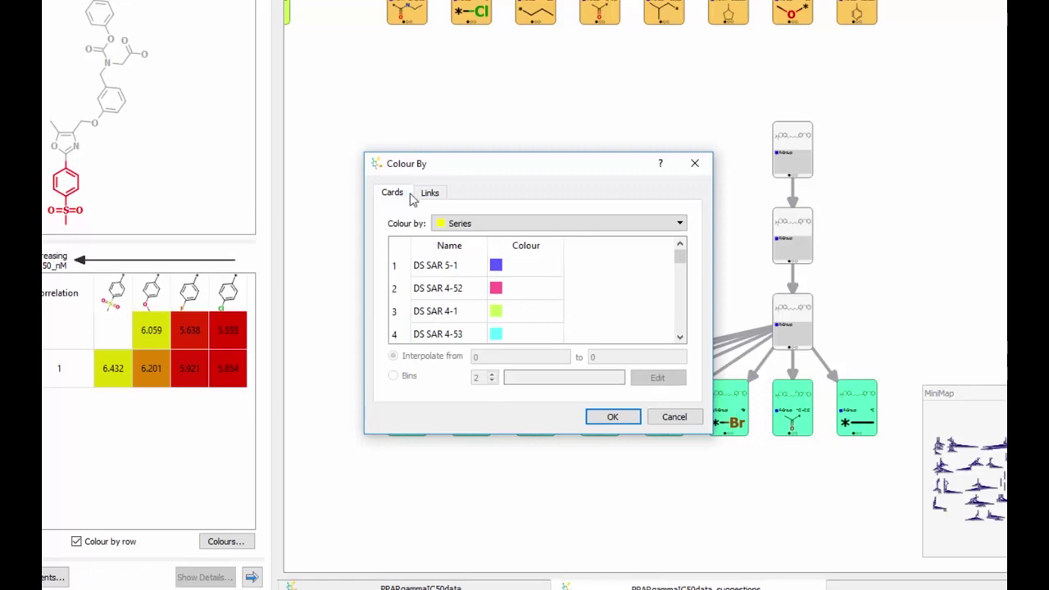
click(499, 228)
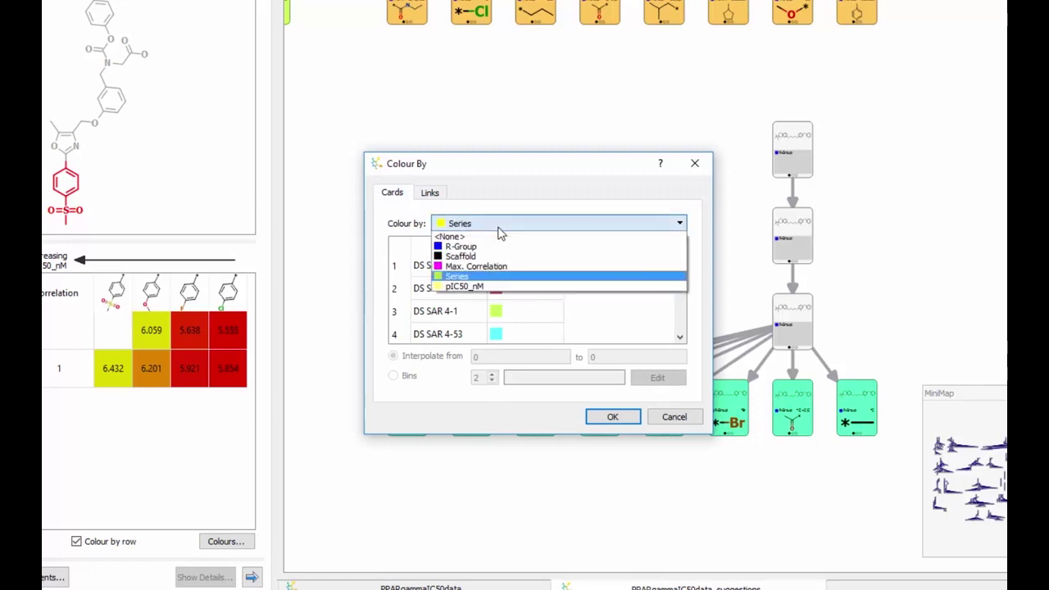
click(528, 267)
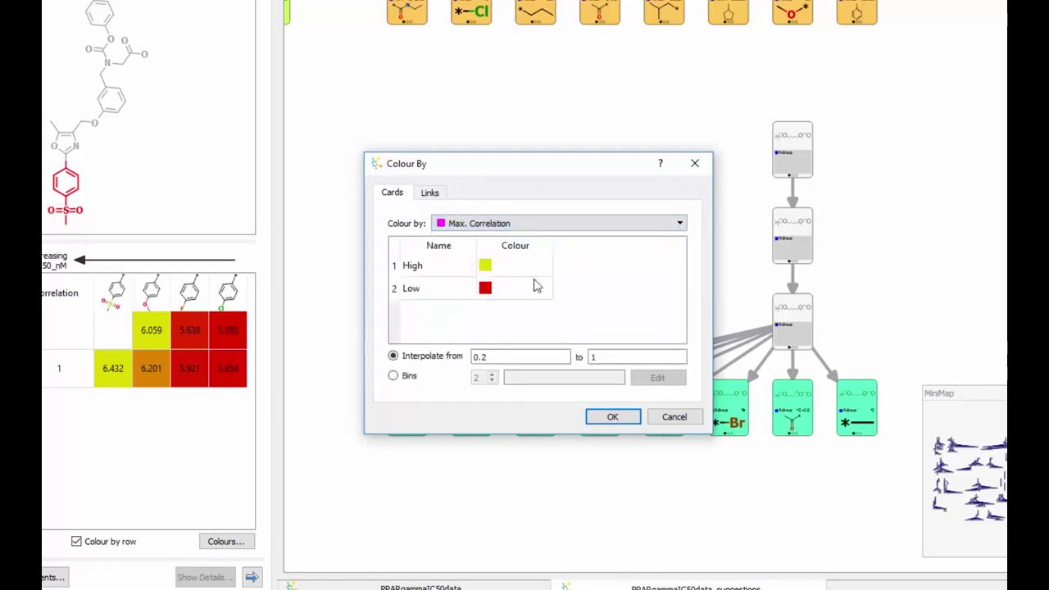
click(613, 415)
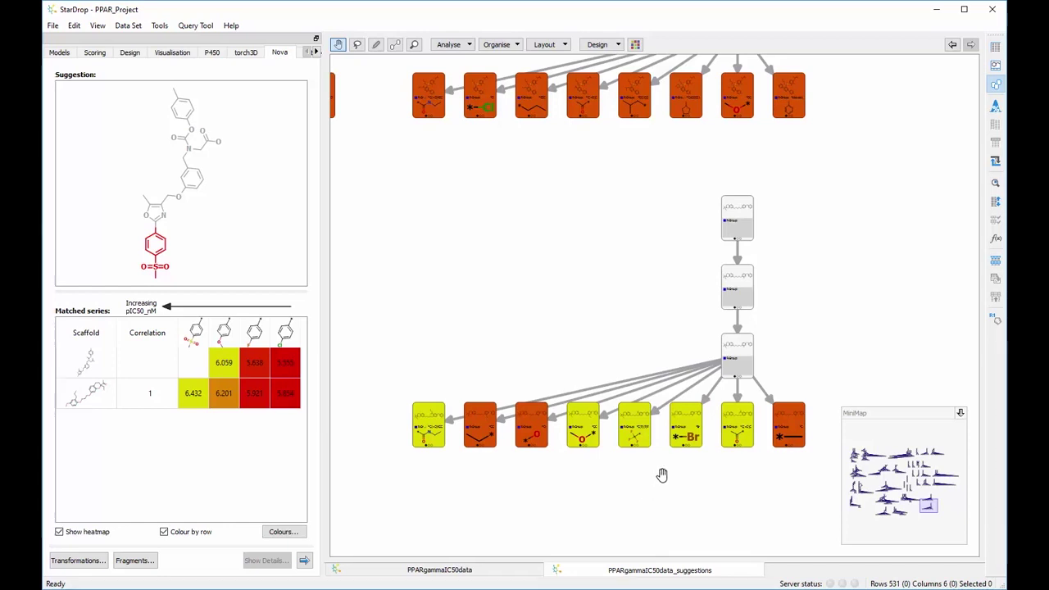
click(690, 422)
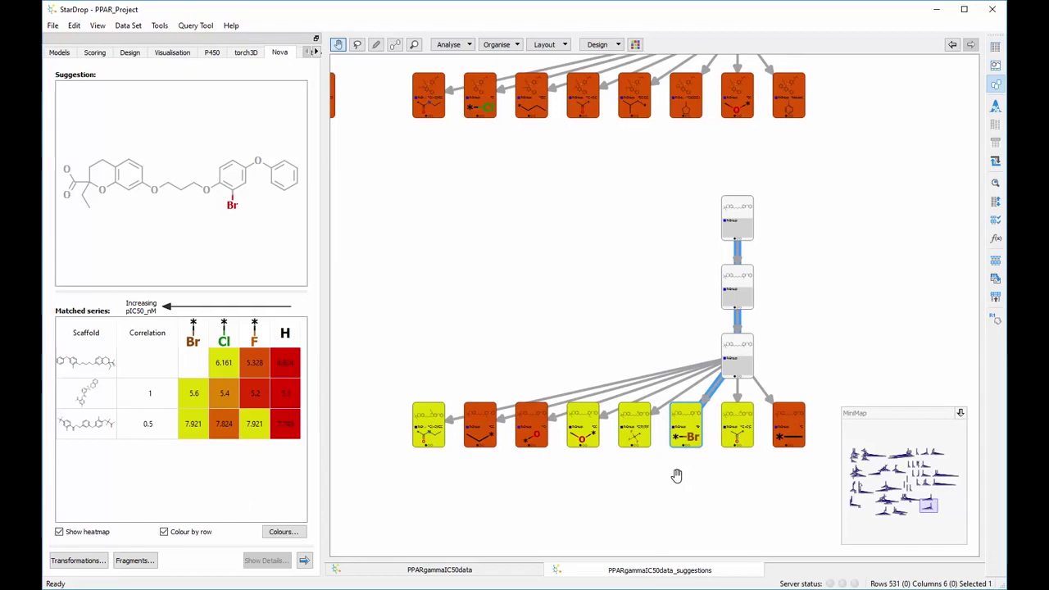
Find the SAR 6-8 suggestion and widen the Nova pane to examine its full matched series and scaffold.
click(997, 185)
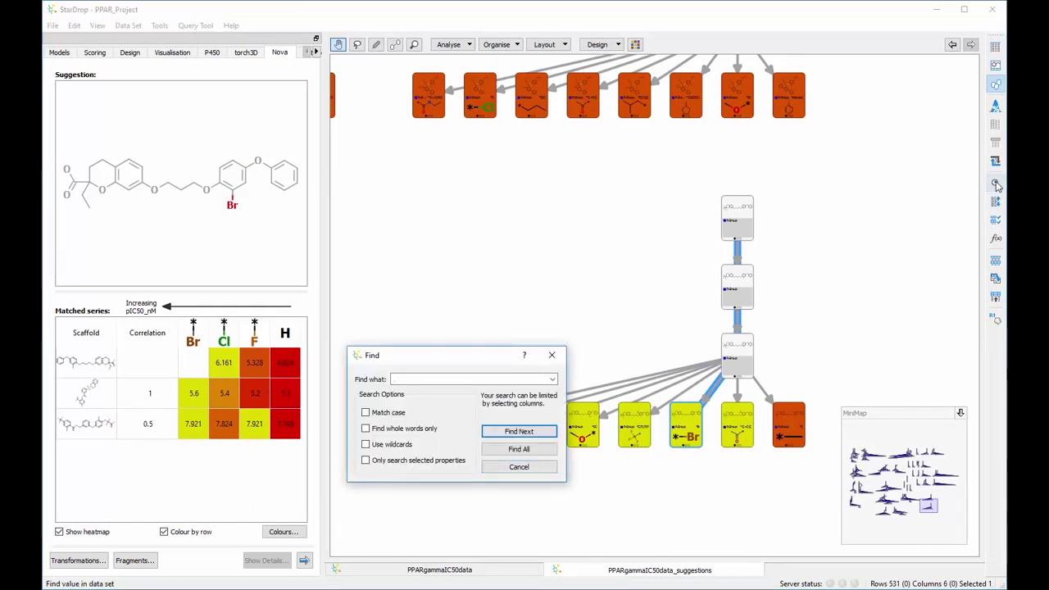
text(SAR 6-8)
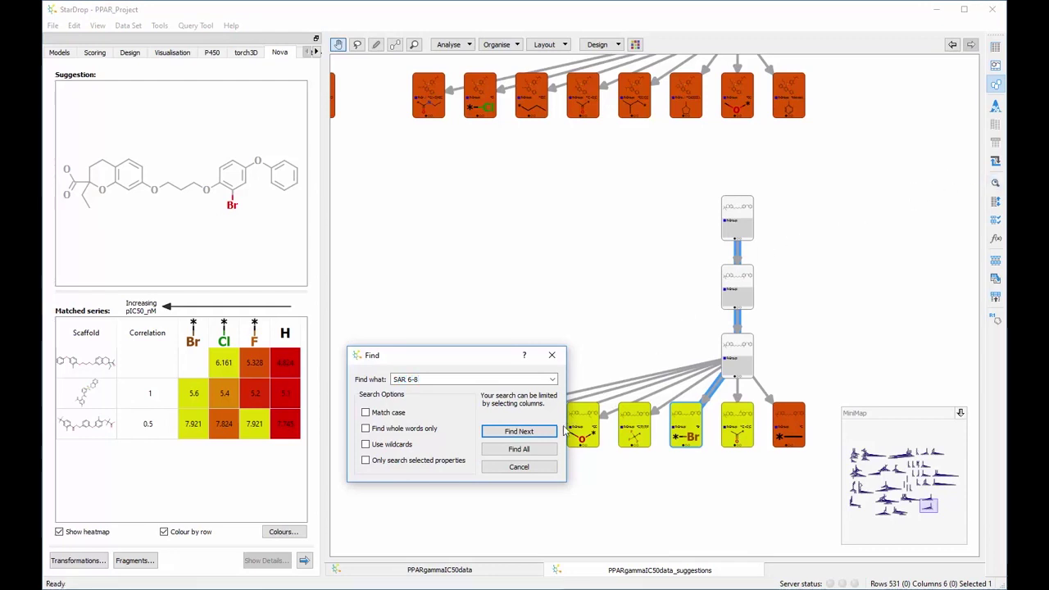
click(519, 434)
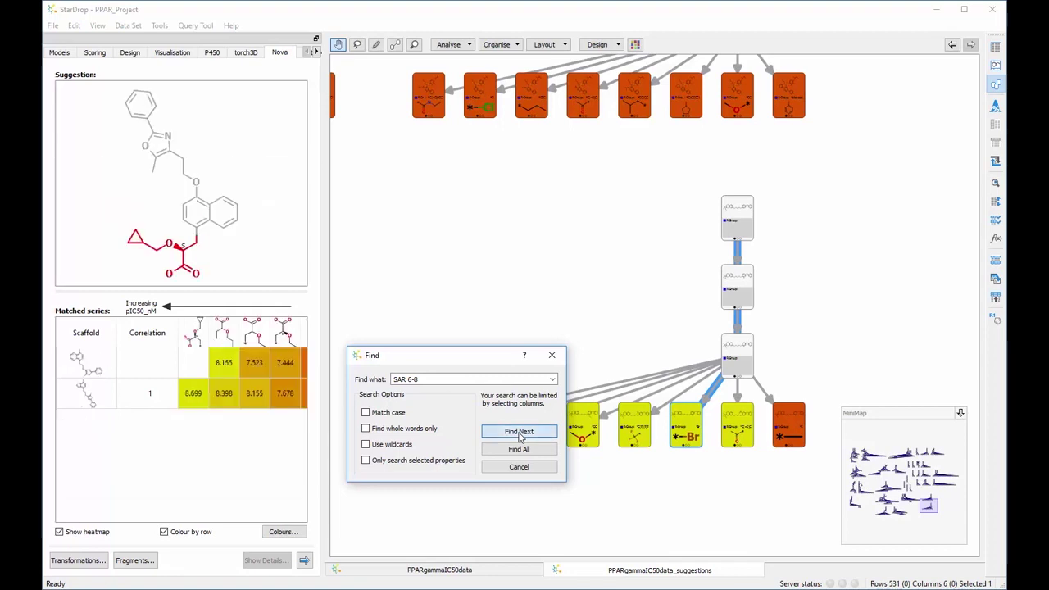
click(519, 435)
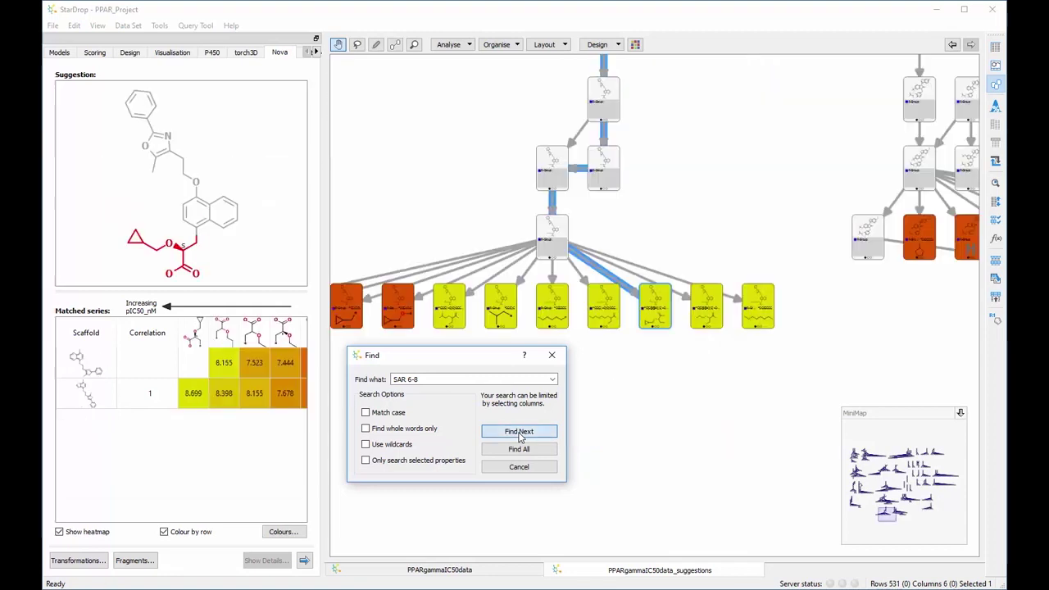
click(519, 467)
drag(544, 417, 675, 481)
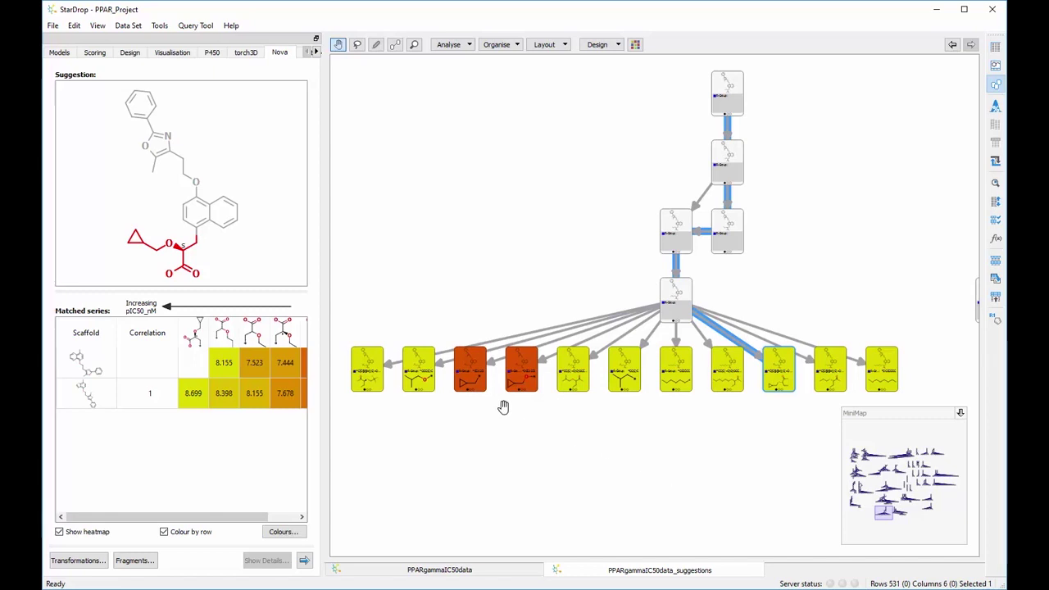
drag(324, 305, 382, 309)
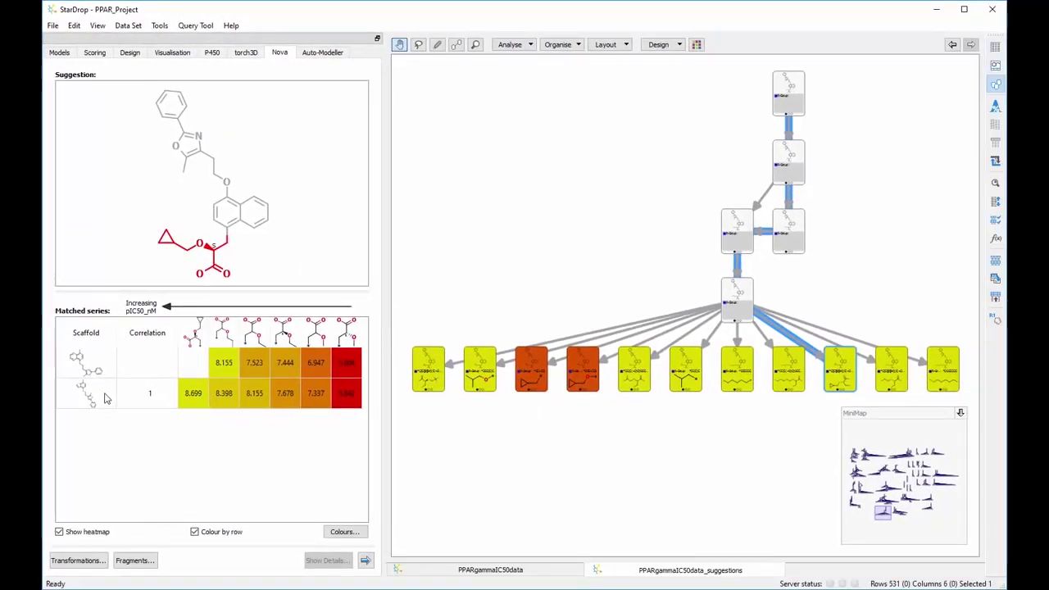
mouse_move(105, 398)
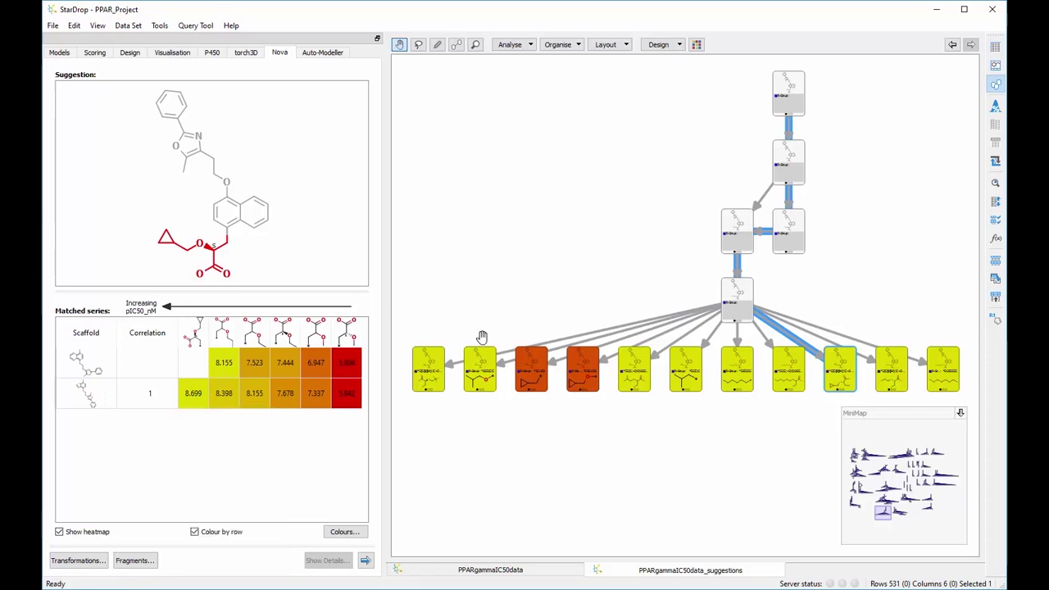
Find the SAR 4-26 suggestion, and examine the matched series of the ethylamide suggestion in the same tree.
click(996, 185)
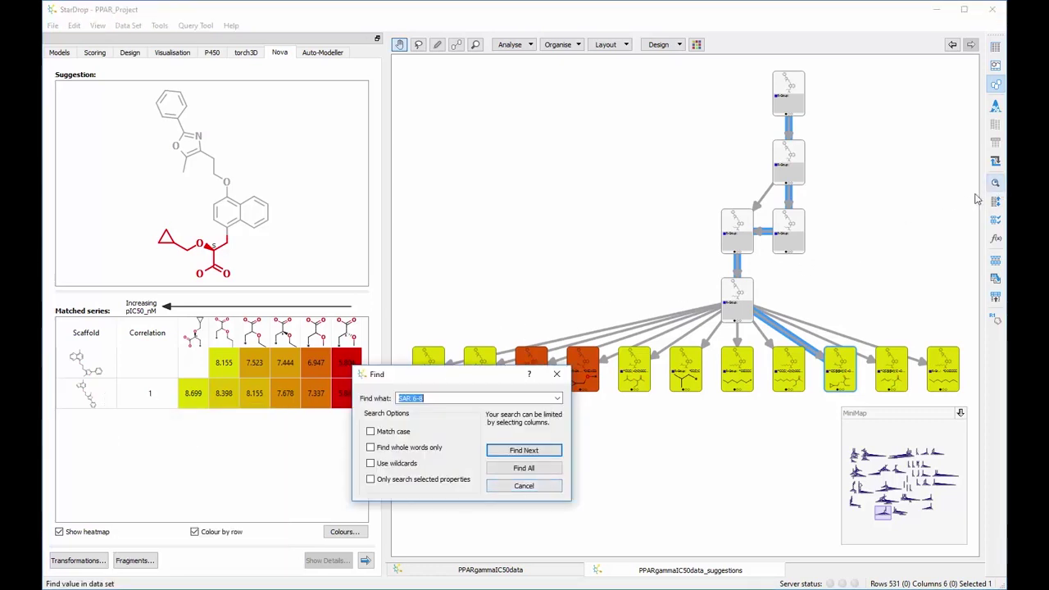
click(435, 397)
key(BackSpace)
key(BackSpace)
key(BackSpace)
text(4-26)
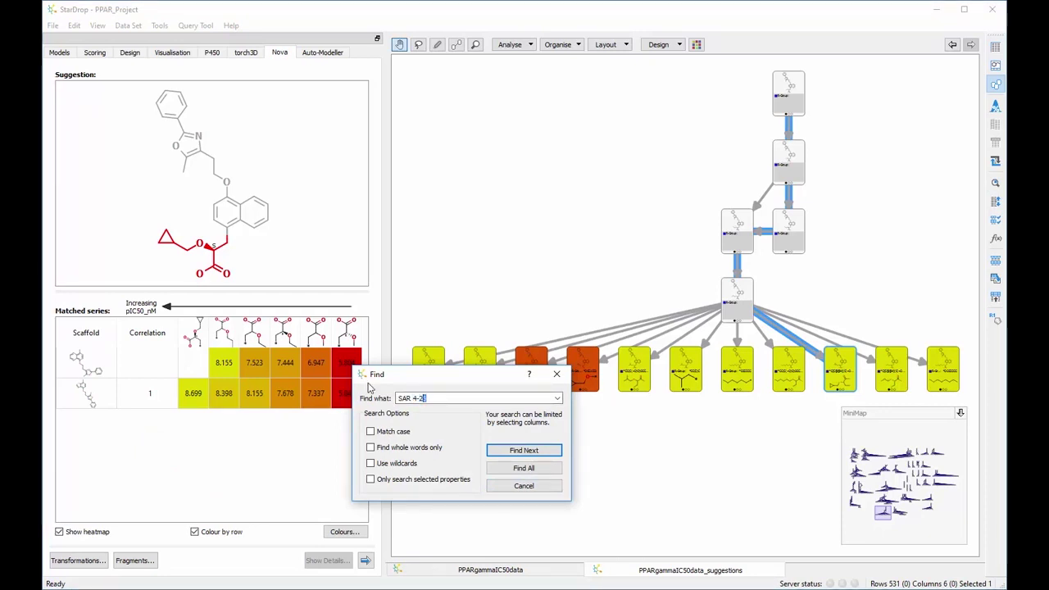
click(540, 450)
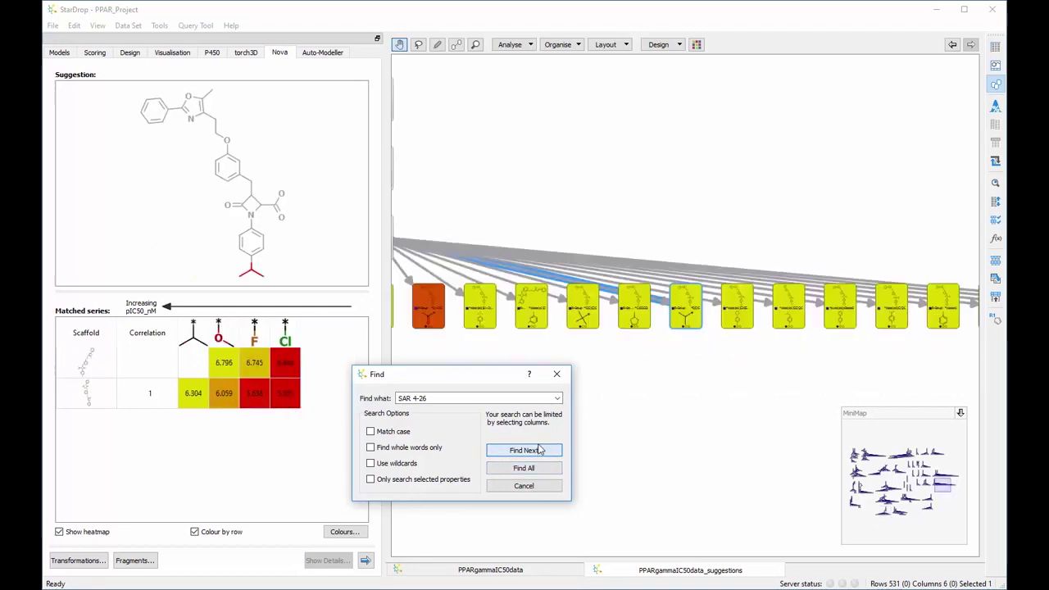
click(538, 483)
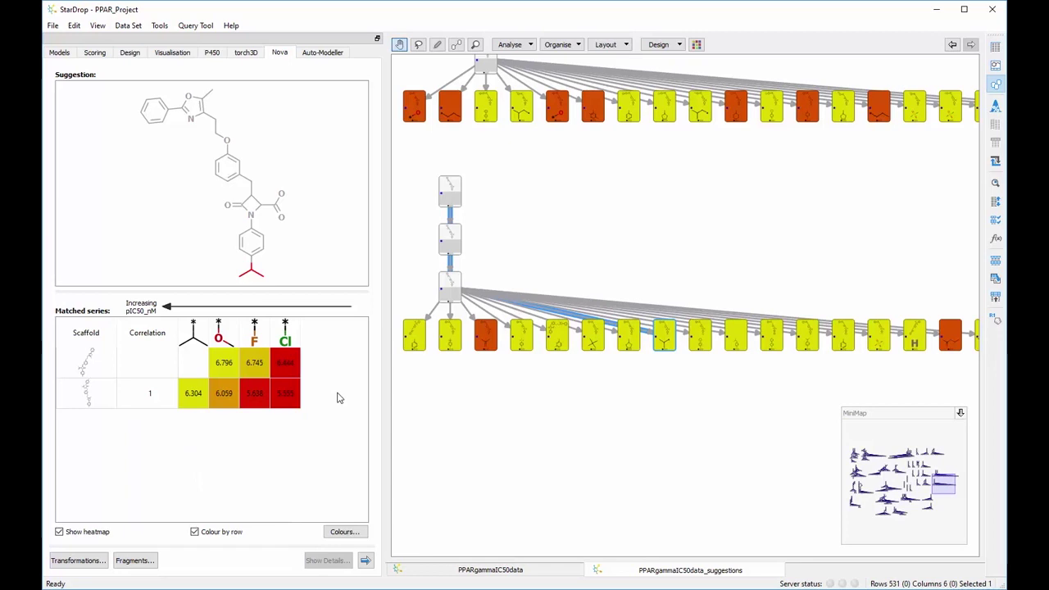
click(951, 332)
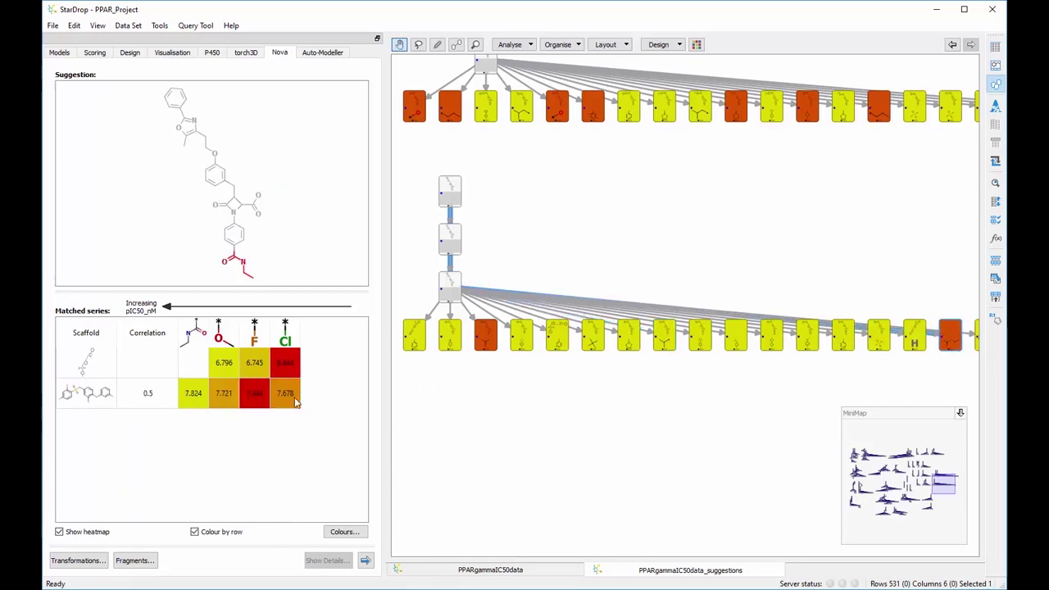
mouse_move(111, 407)
Find the SAR 4-28 suggestion and examine its matched series and related scaffold.
click(996, 185)
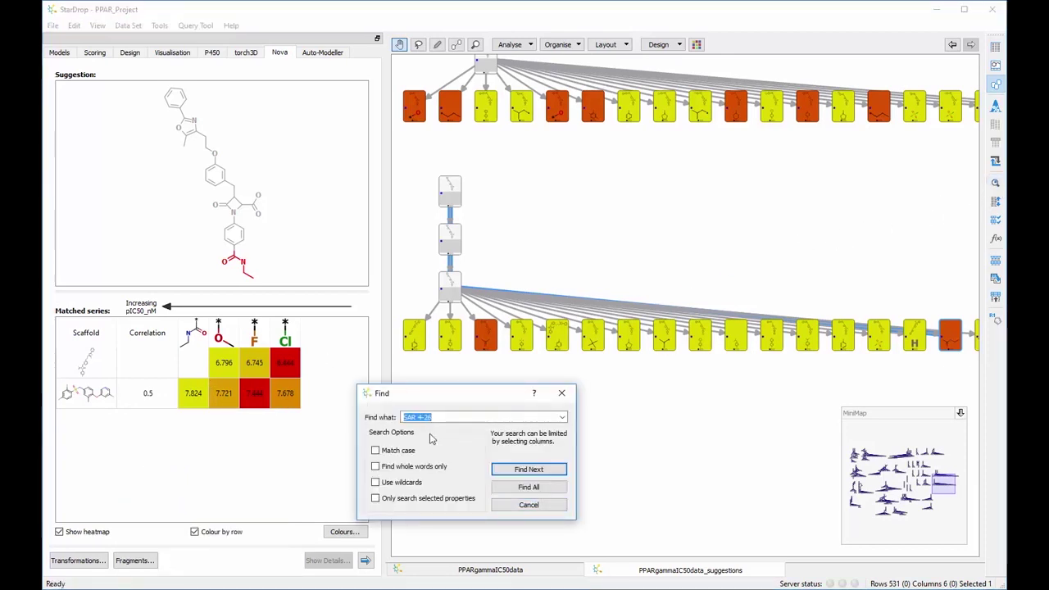
click(446, 417)
key(BackSpace)
text(8)
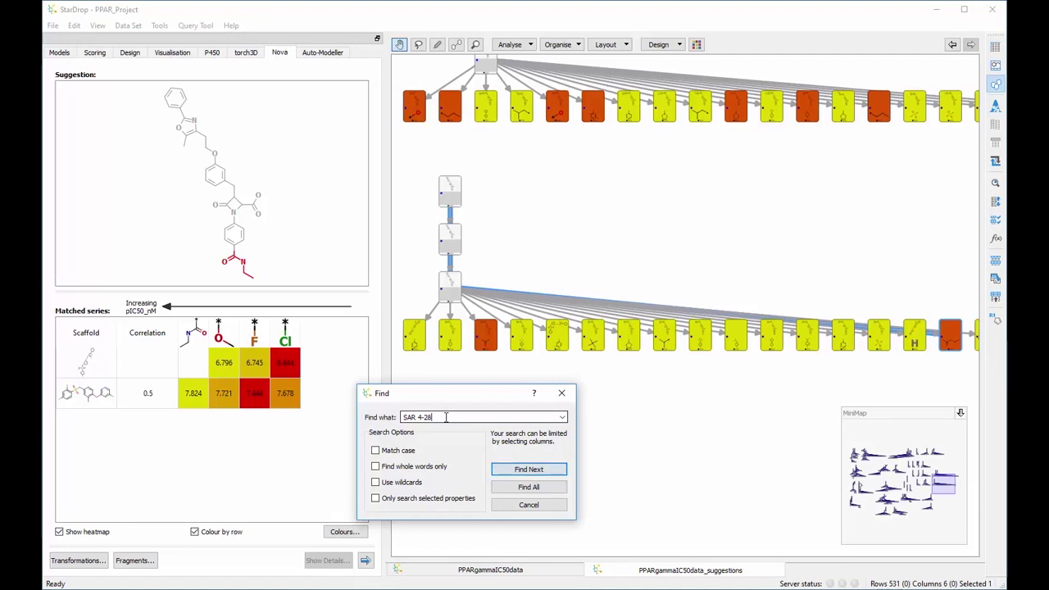
click(497, 469)
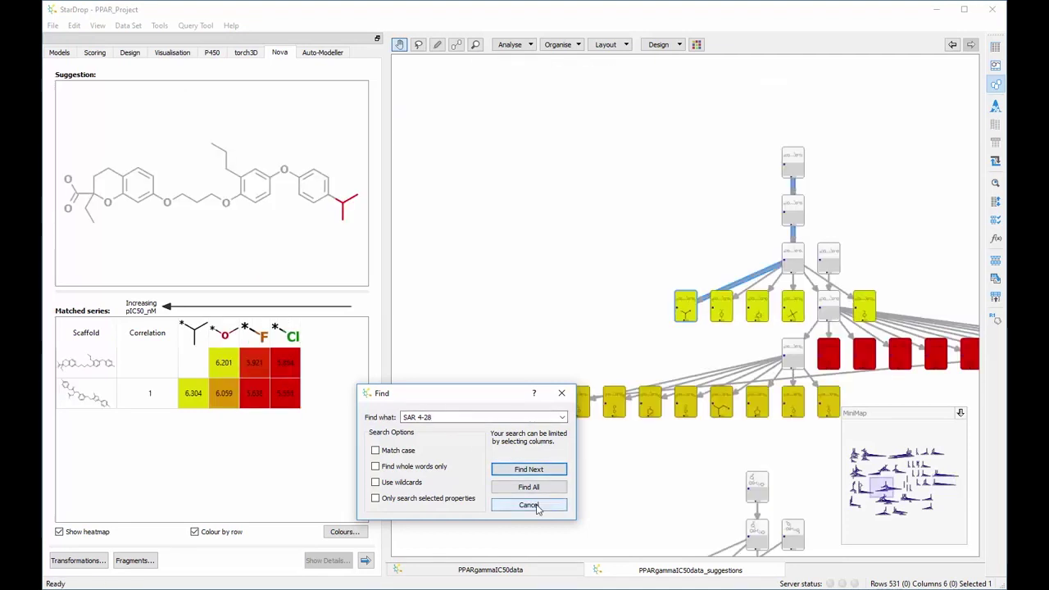
click(529, 505)
drag(595, 494, 459, 418)
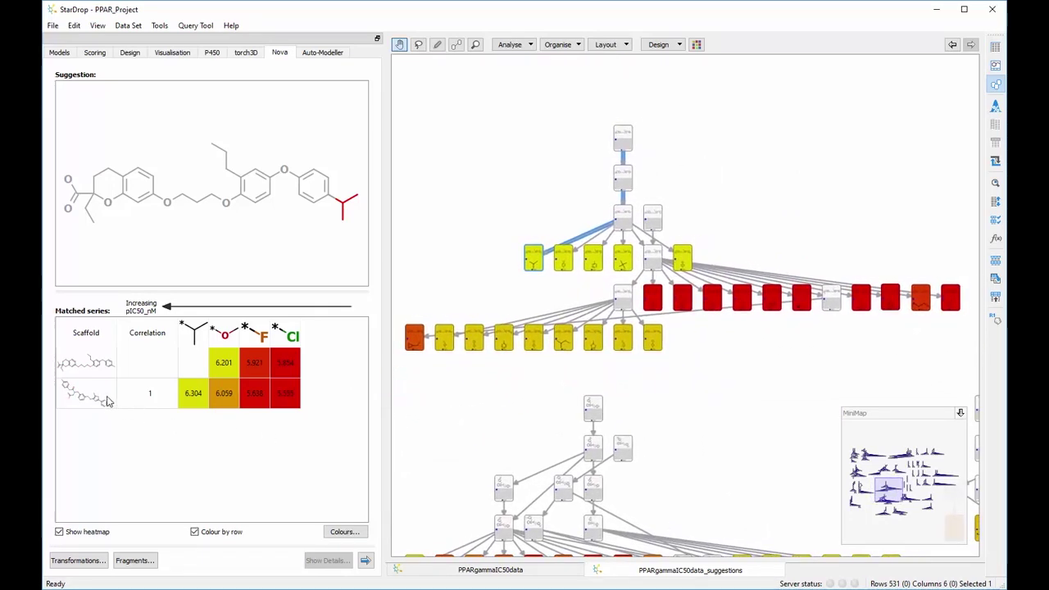
mouse_move(118, 405)
Examine the matched series behind the cyclohexyl and isobutyl suggestions in the same tree.
click(740, 295)
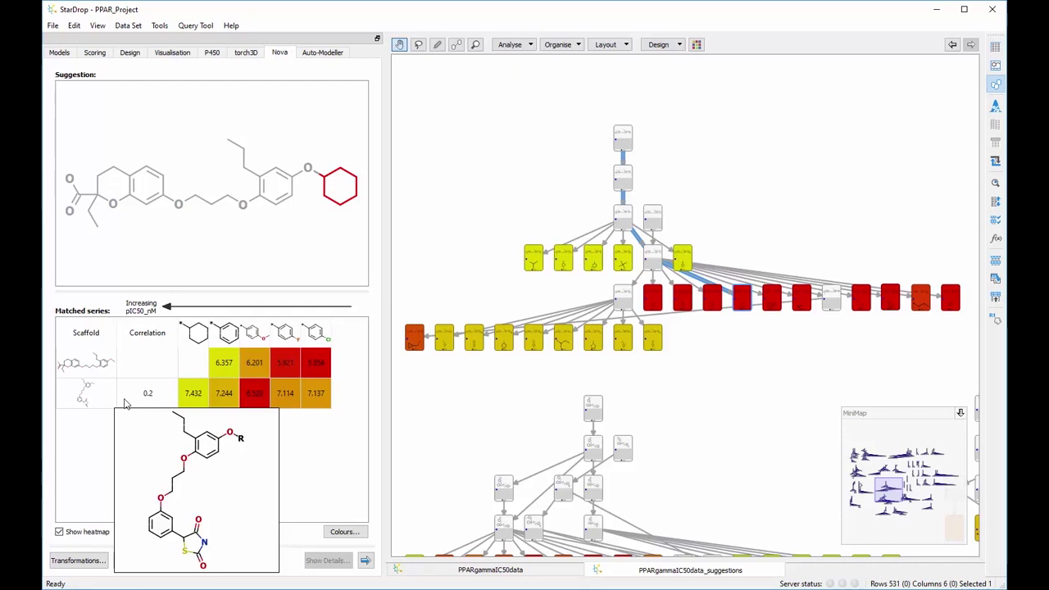
click(570, 346)
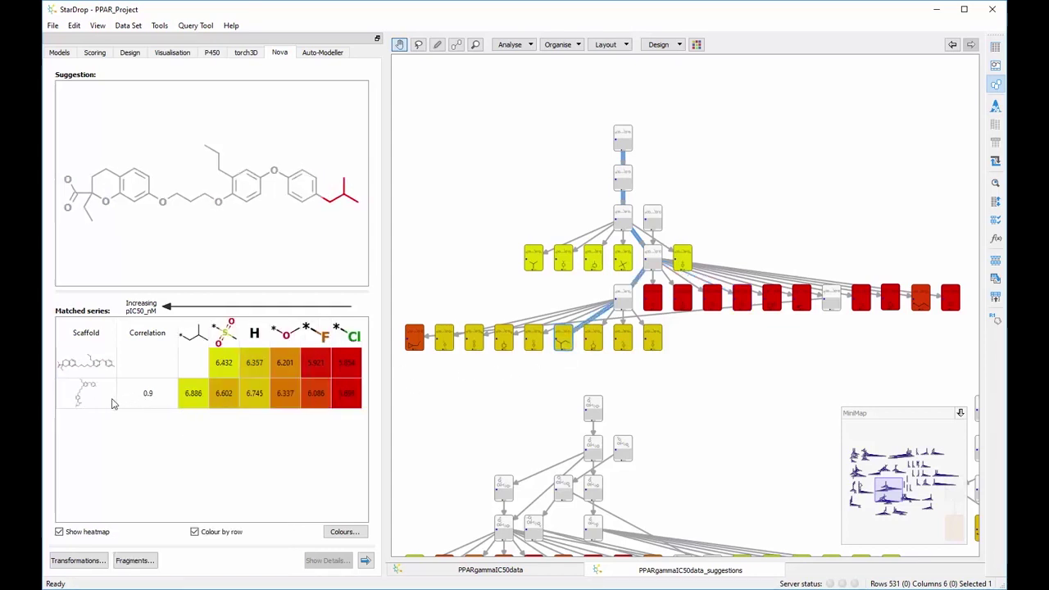